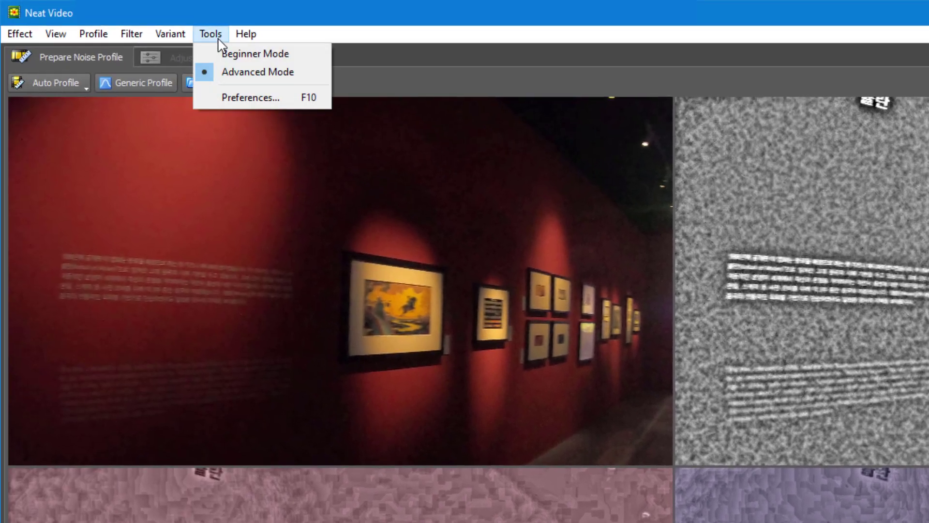
Step: Open Neat Video Preferences on the Performance tab, showing CPU-only processing with 12 cores
left_click(240, 97)
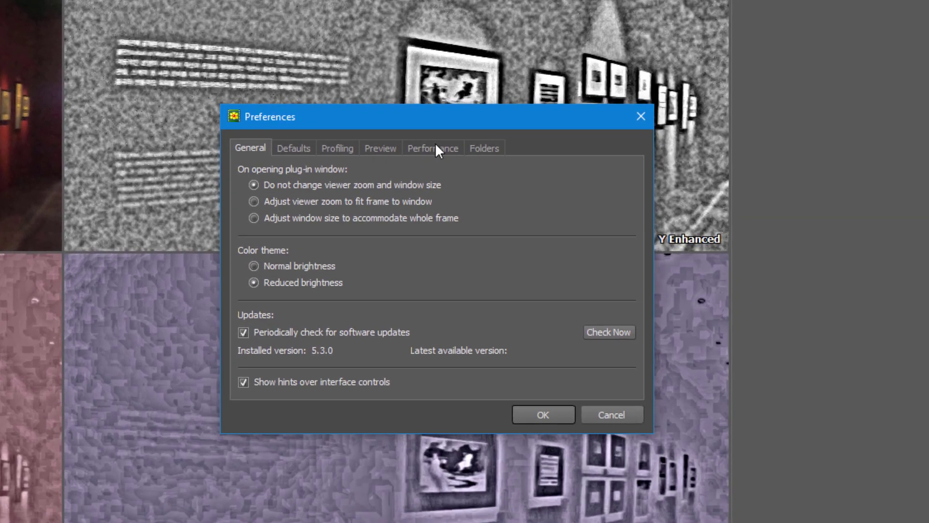
left_click(435, 143)
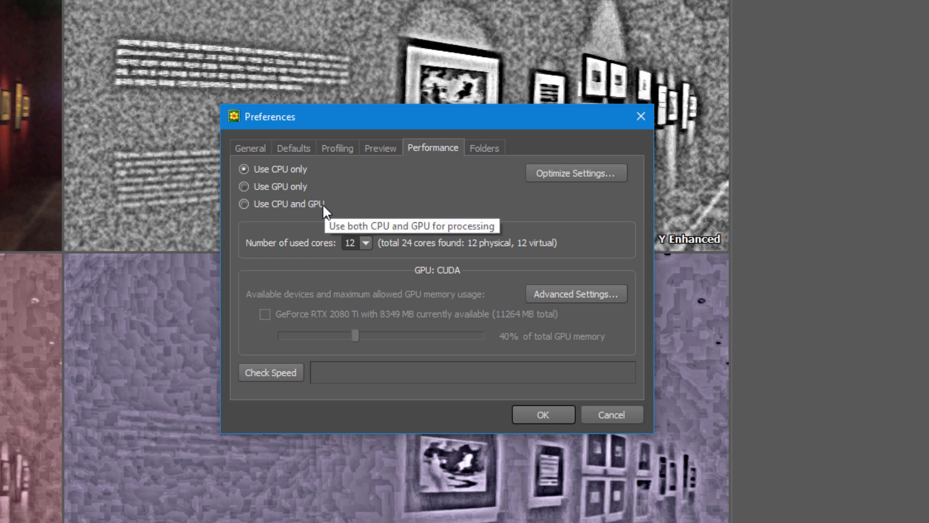
Step: Run a CPU-only speed check, which measures 8.1 frames/sec at 3840x2160
left_click(279, 373)
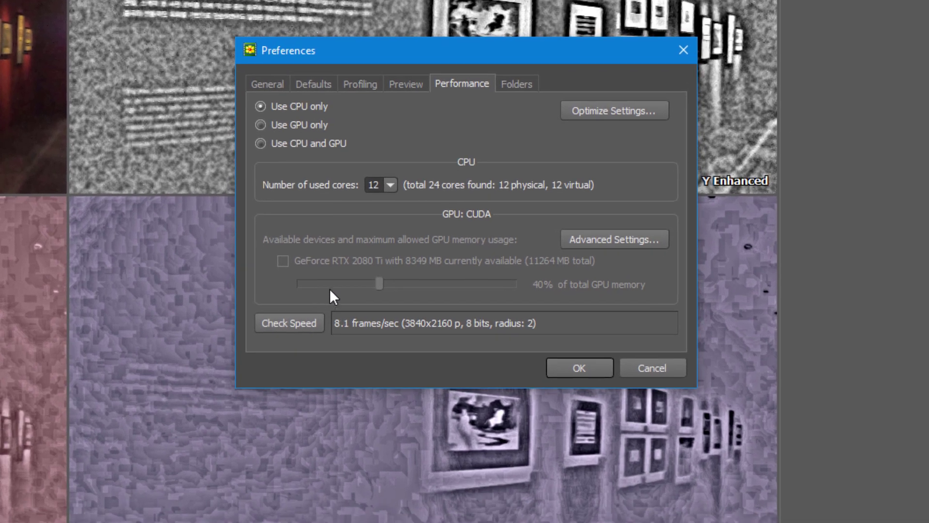
Step: Run the optimization test and accept its best result: GPU only at 12.2 frames/sec
left_click(567, 111)
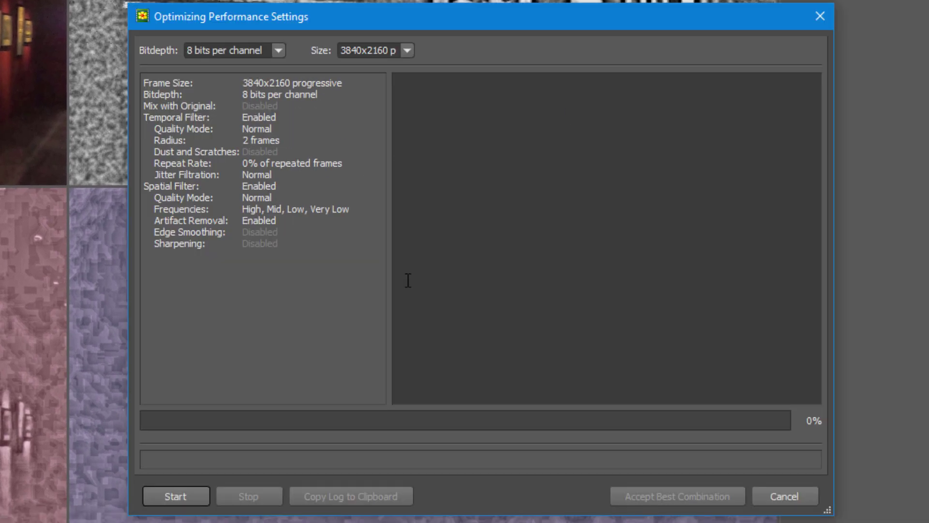
left_click(192, 496)
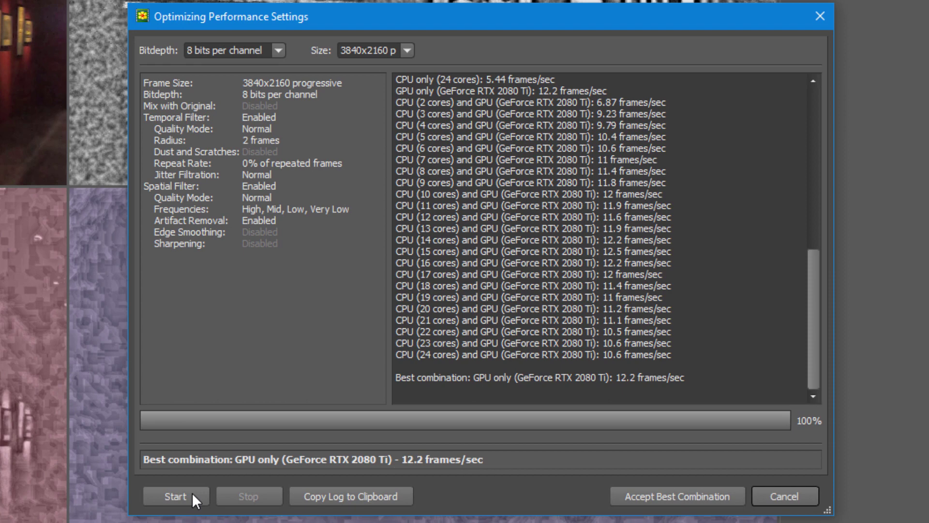
left_click(627, 492)
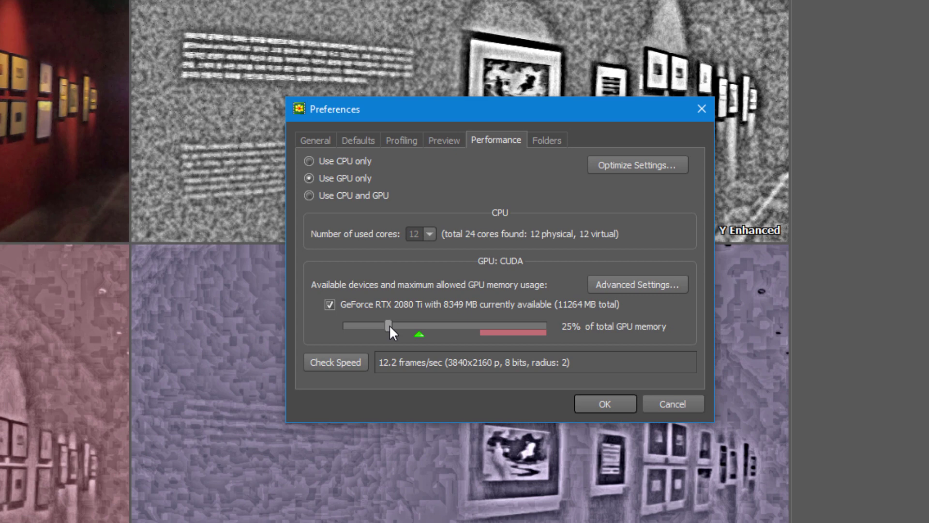
Step: Recheck speed with GPU only (11.3 frames/sec) and set the GPU memory slider to 55%
left_click(336, 362)
mouse_move(388, 326)
left_mouse_down()
mouse_move(367, 325)
mouse_move(438, 336)
left_mouse_up()
mouse_move(439, 337)
left_mouse_down()
mouse_move(500, 338)
mouse_move(451, 323)
left_mouse_up()
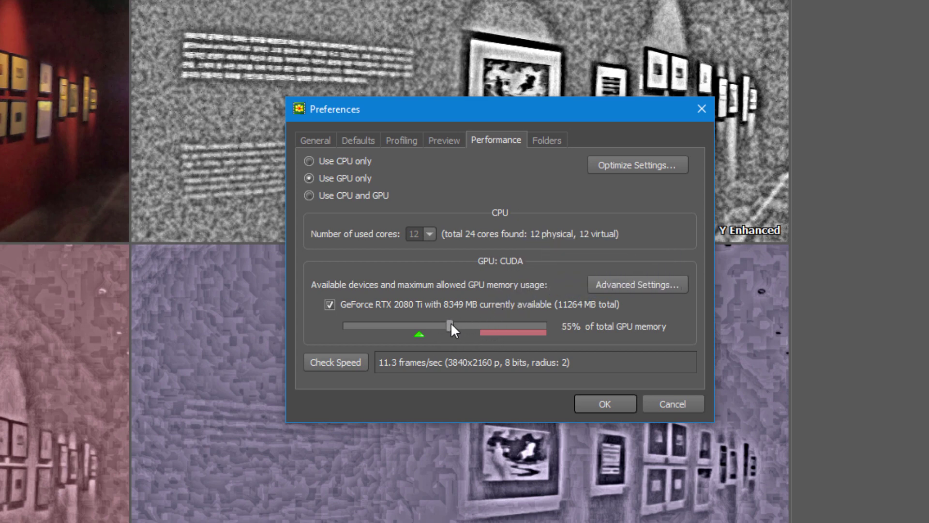